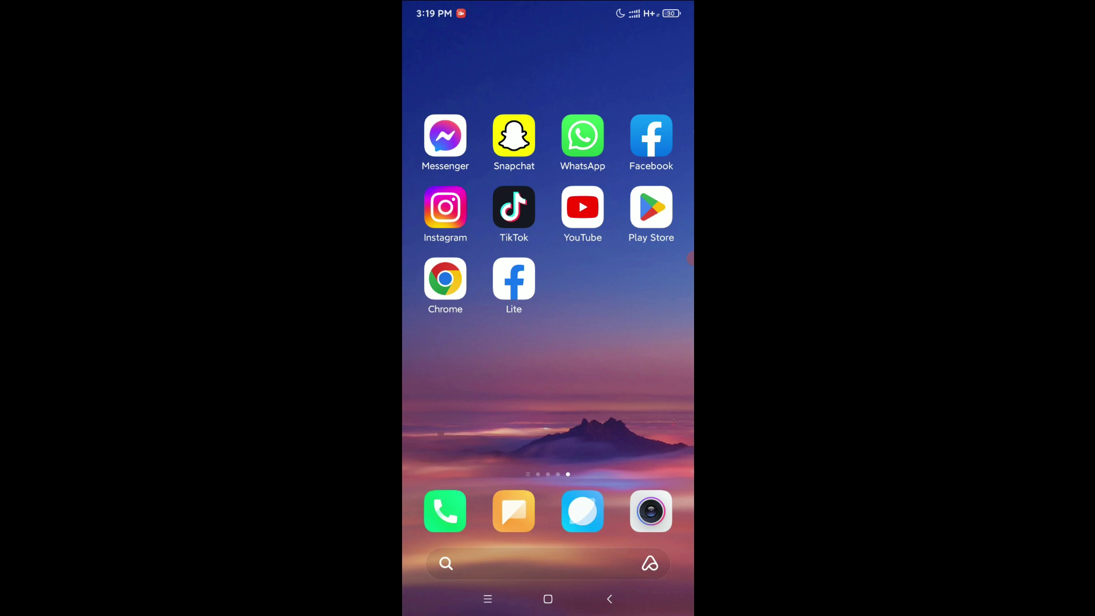
# From the first home page, launch Settings and go to its Apps section
pyautogui.moveTo(445, 360); pyautogui.dragTo(651, 359)
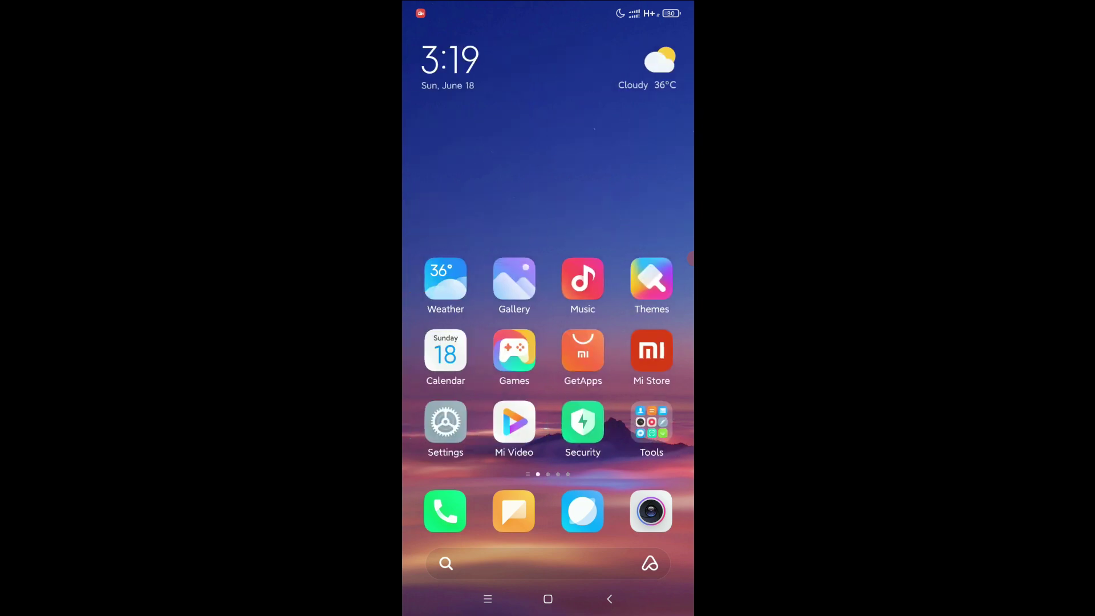
pyautogui.click(445, 422)
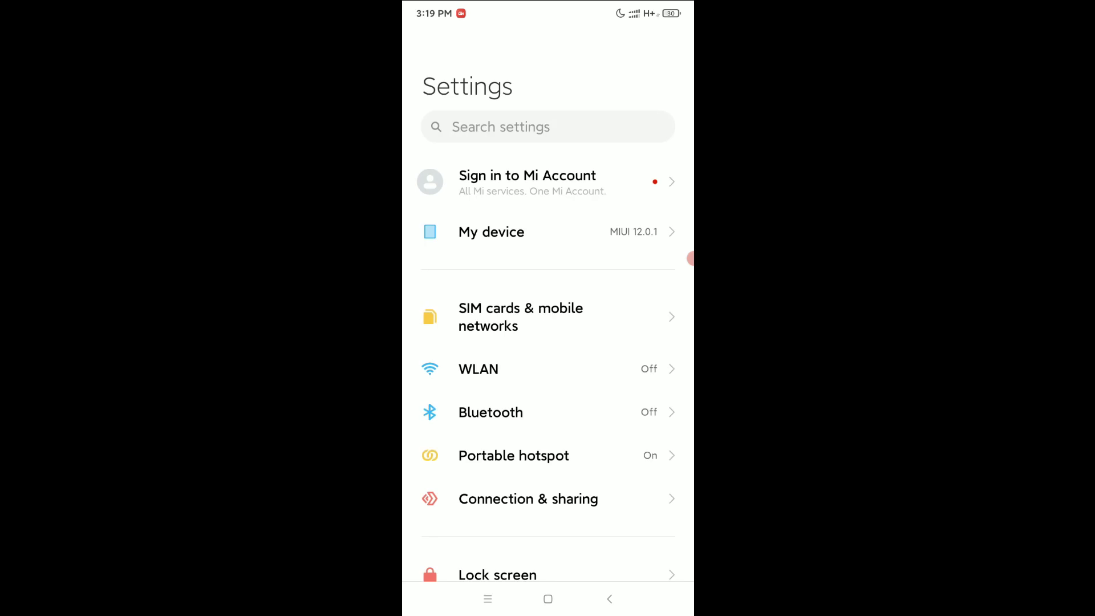
pyautogui.scroll(-5, 553, 485)
pyautogui.scroll(-5, 565, 385)
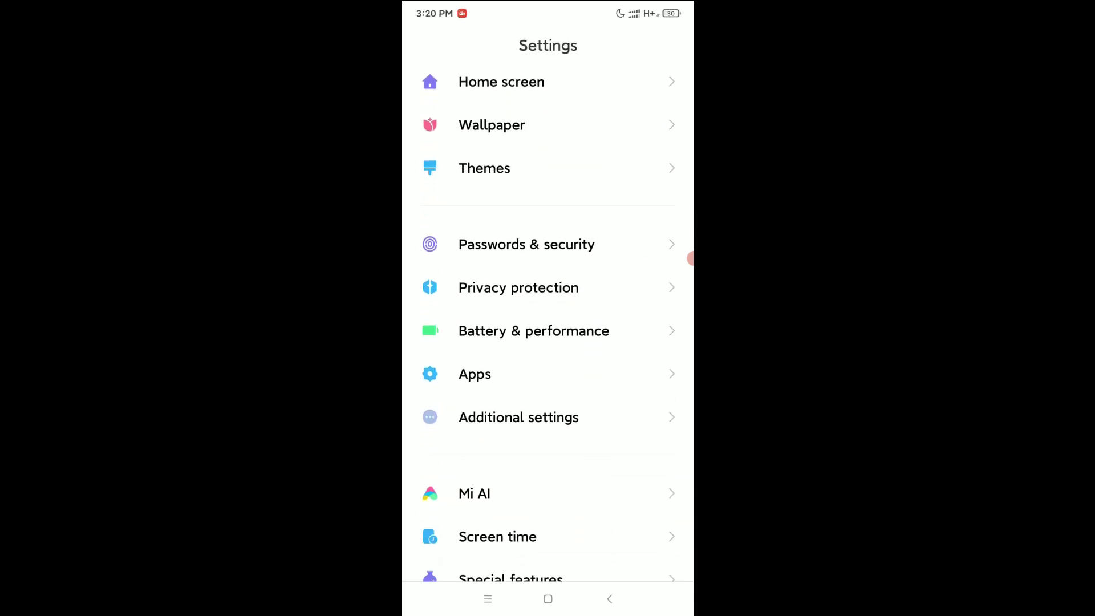
pyautogui.scroll(-2, 583, 434)
pyautogui.click(548, 331)
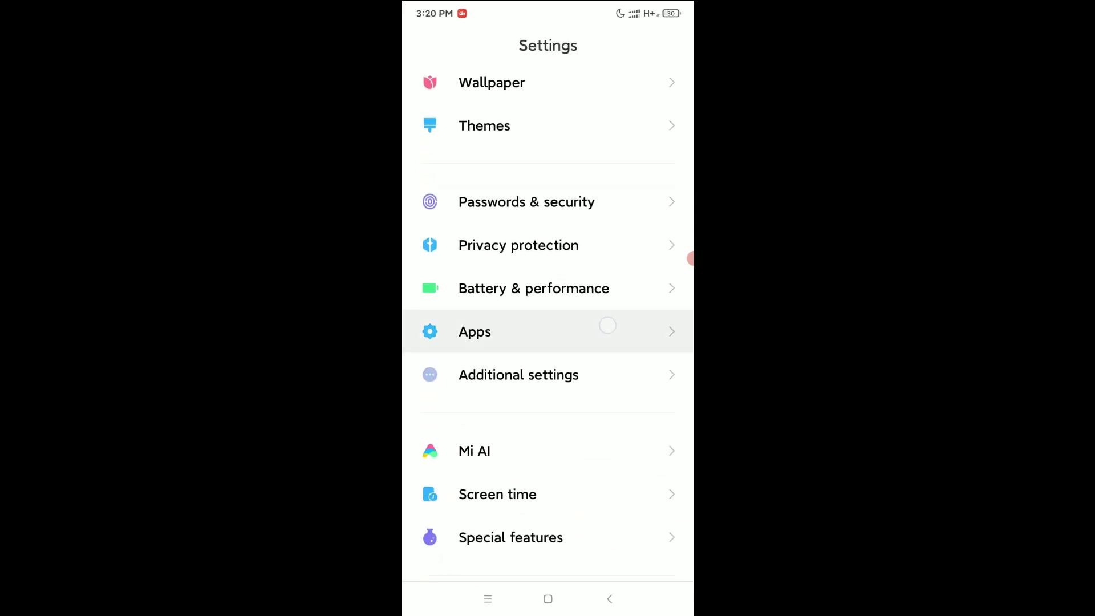
# Search Manage apps for 'tik' and open TikTok's App info page
pyautogui.click(547, 175)
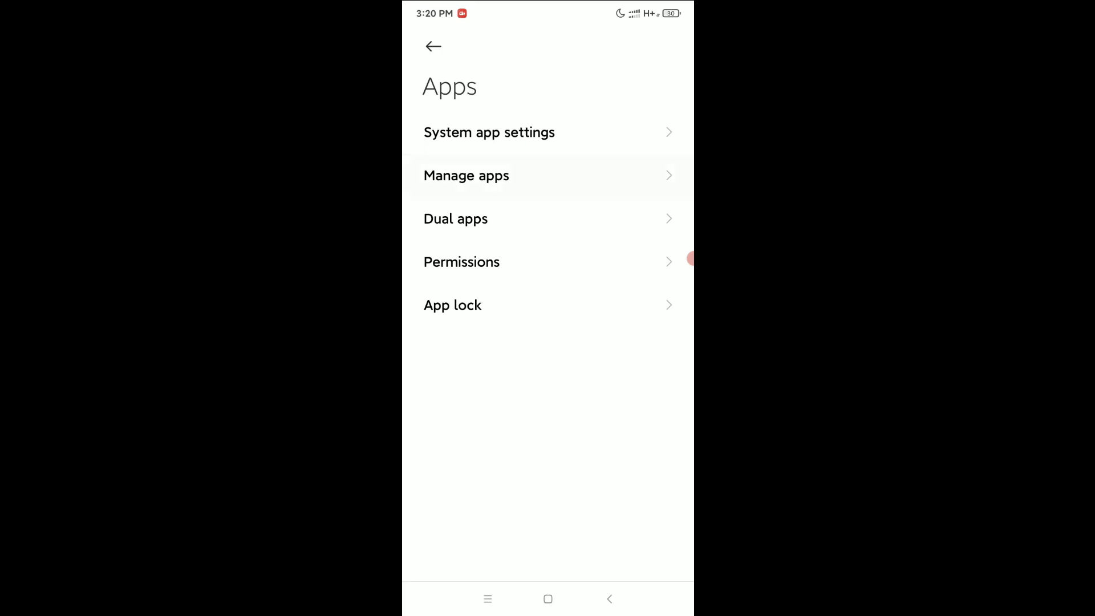
pyautogui.scroll(-15, 548, 428)
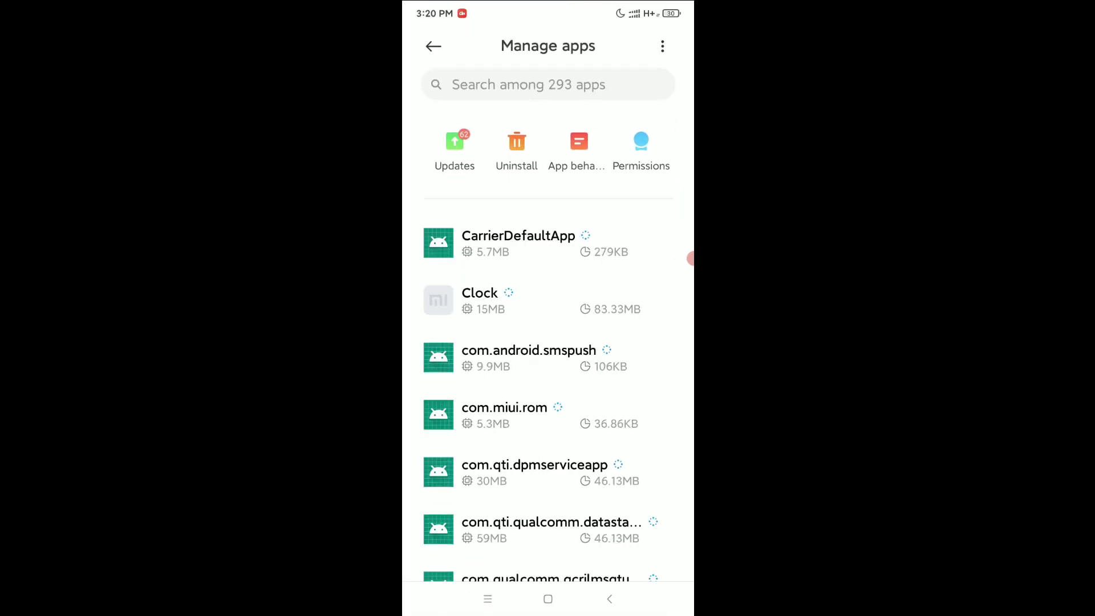
pyautogui.scroll(-15, 547, 428)
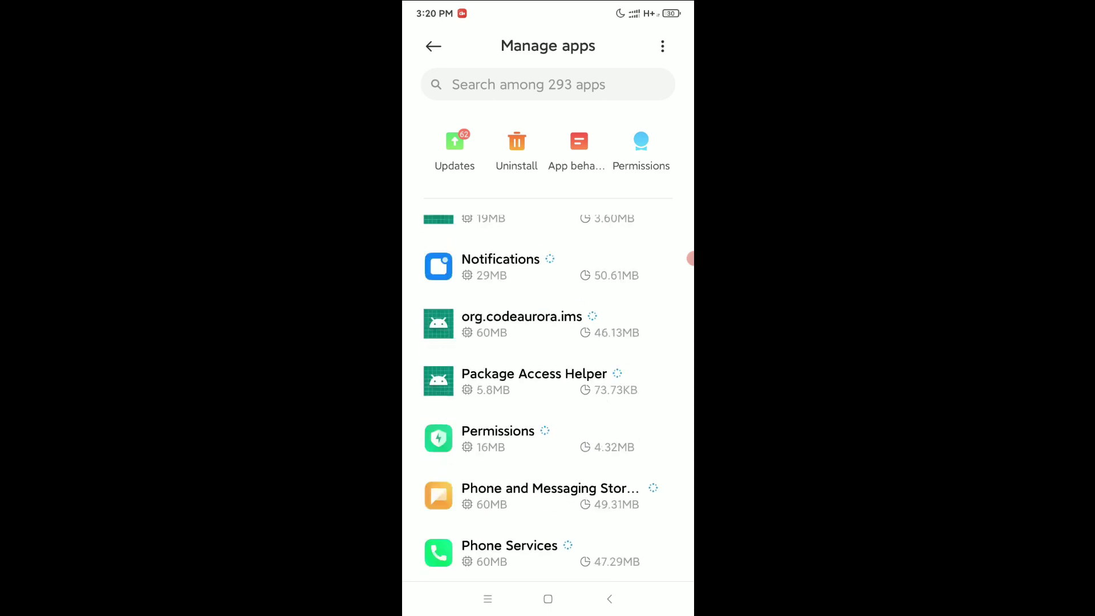
pyautogui.scroll(-15, 548, 428)
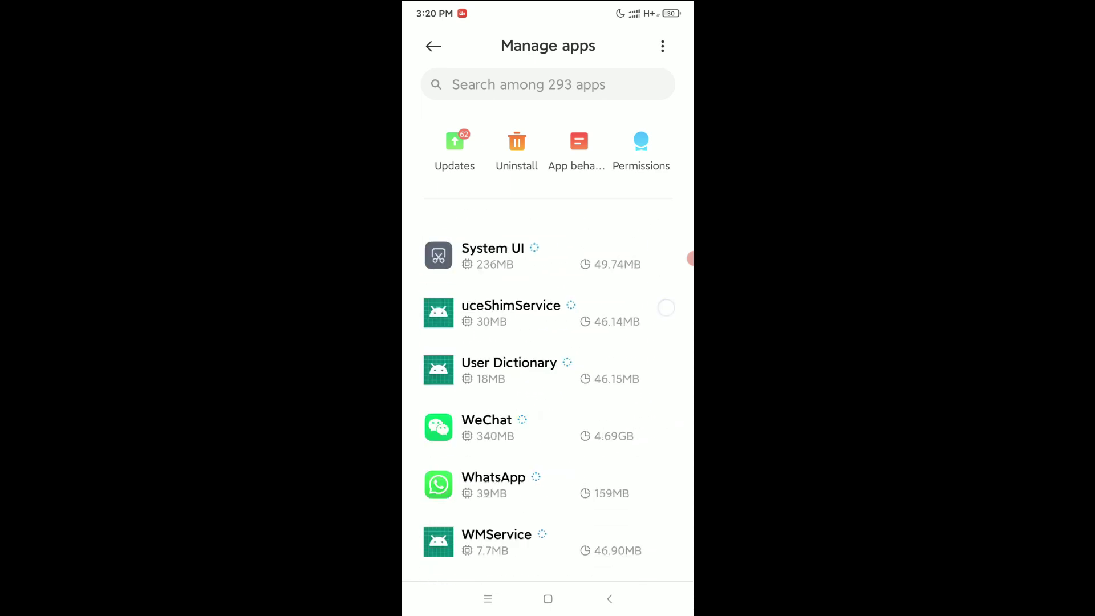
pyautogui.scroll(-10, 548, 428)
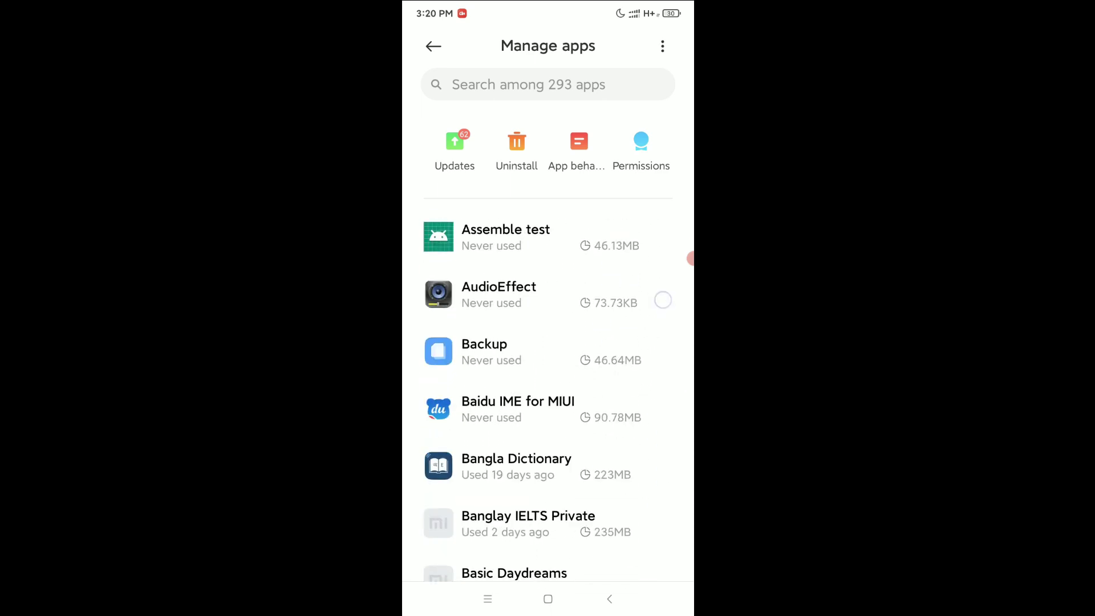
pyautogui.click(588, 78)
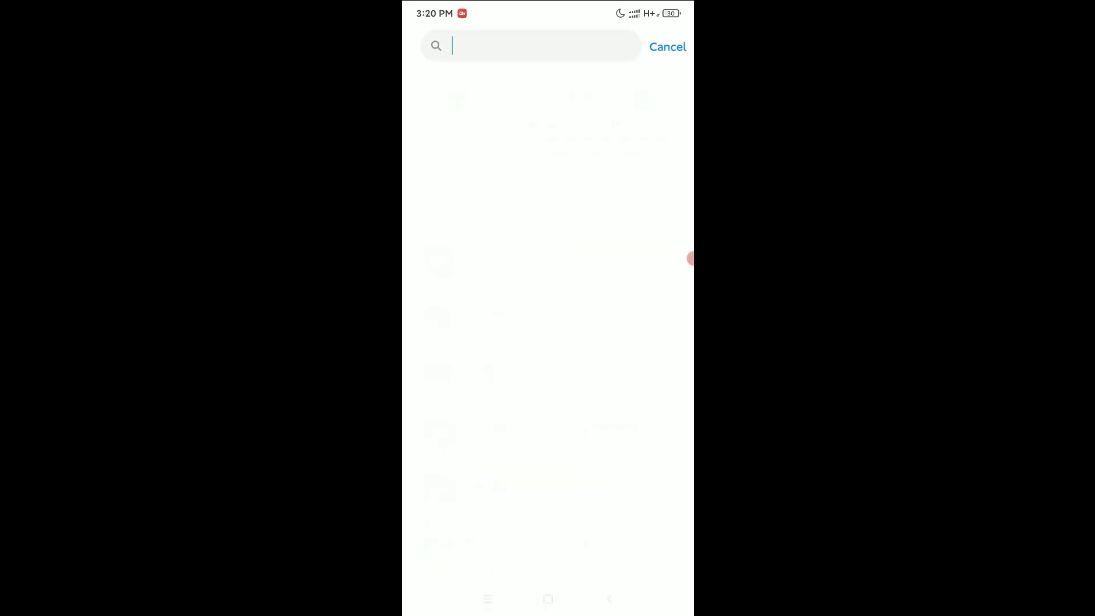
pyautogui.write('tik')
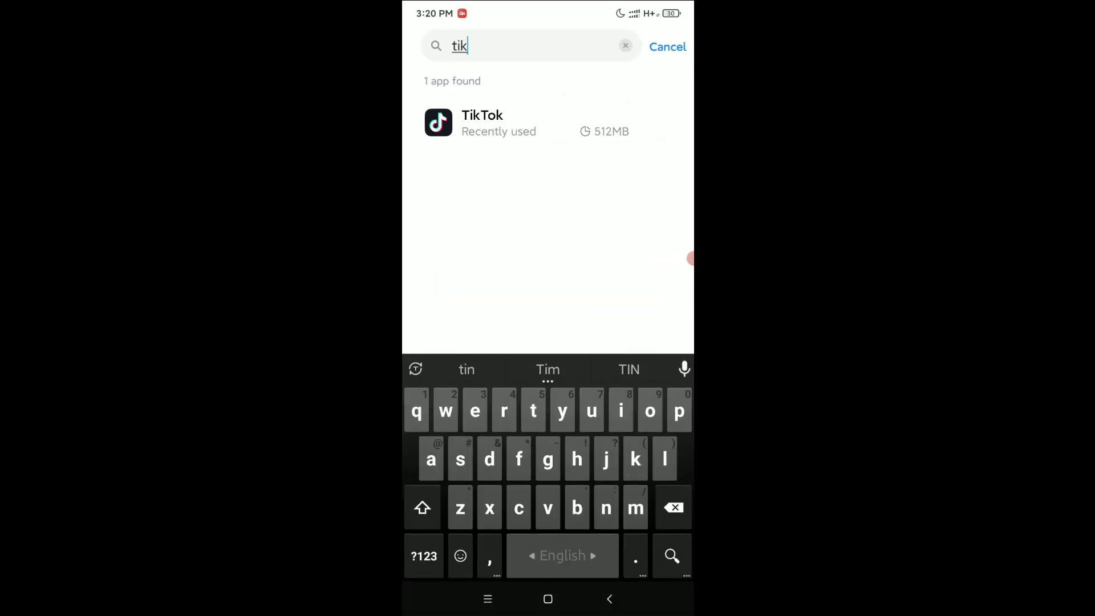
pyautogui.click(509, 123)
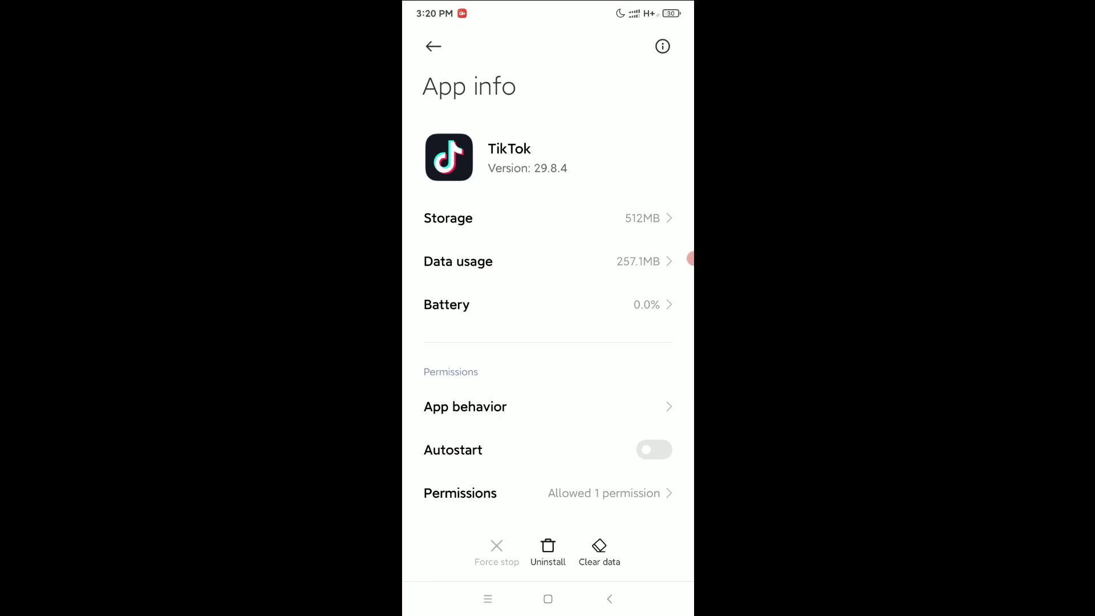
# Use Clear data > Clear cache on TikTok and confirm with OK
pyautogui.click(599, 551)
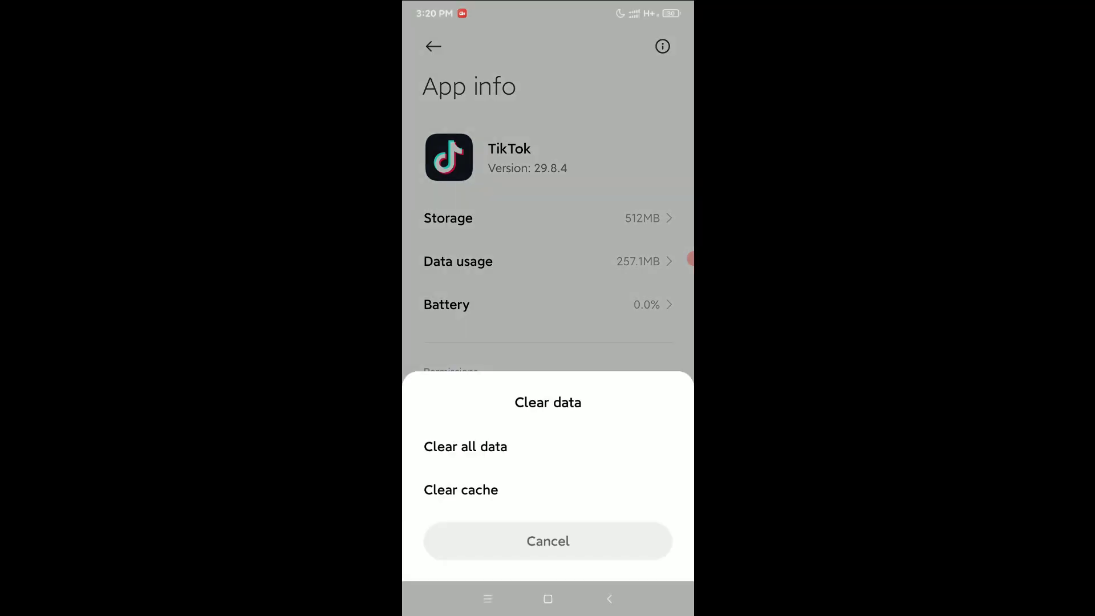
pyautogui.click(588, 497)
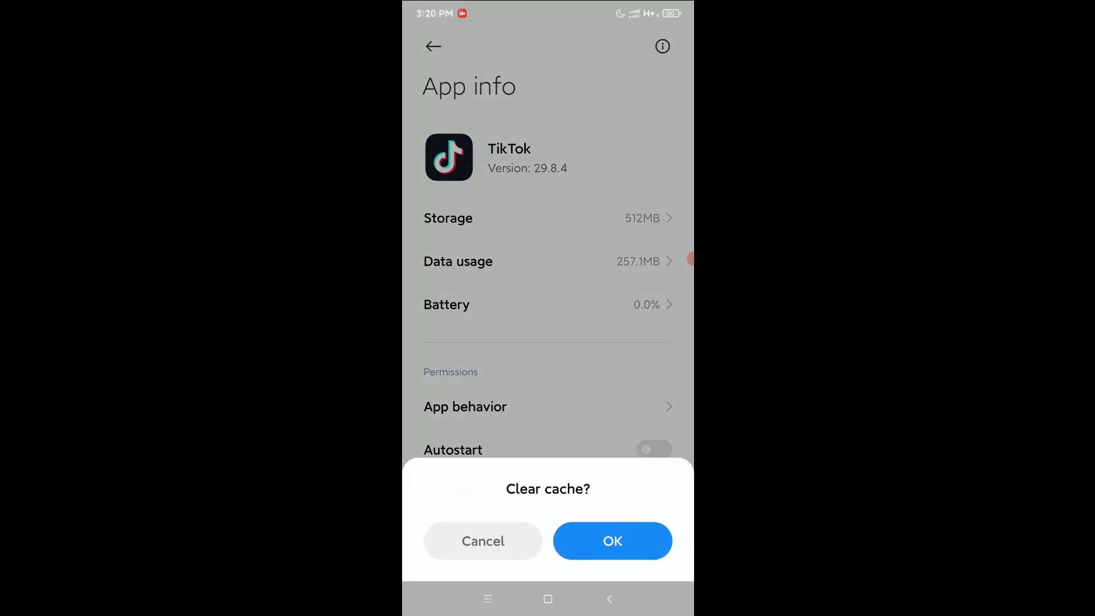
pyautogui.click(613, 539)
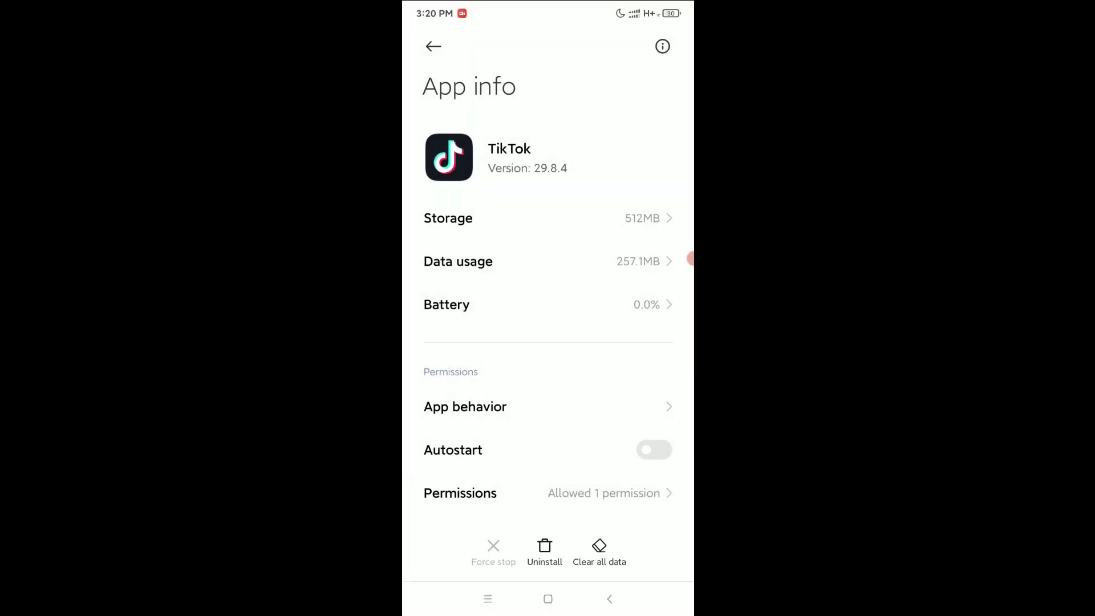